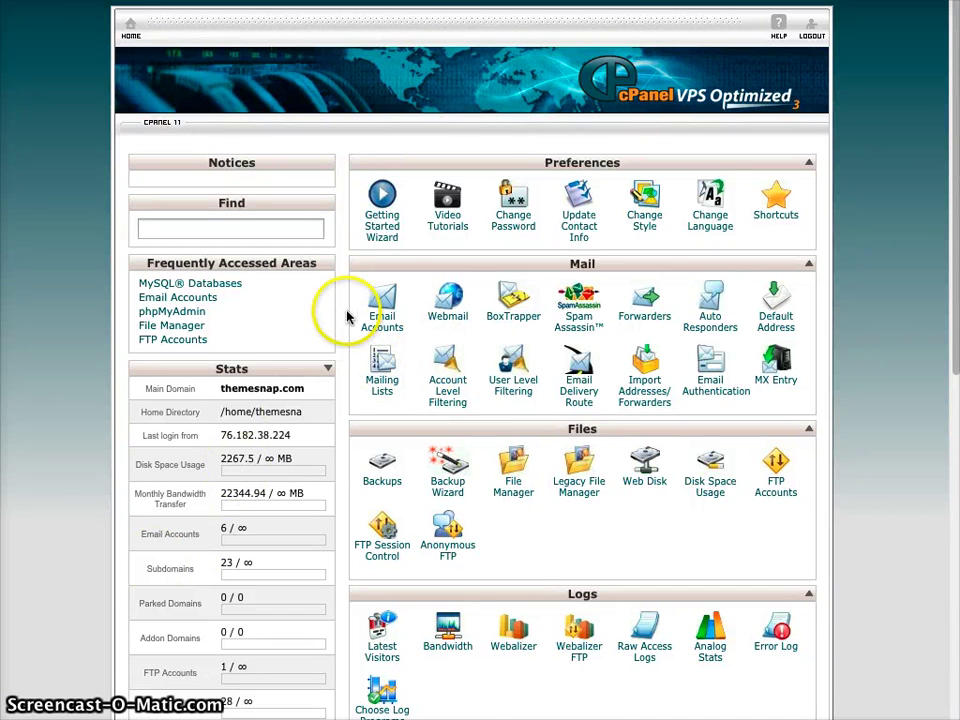
- Go to the Databases section of the cPanel home and open MySQL Databases
scroll(357, 325, down, 3)
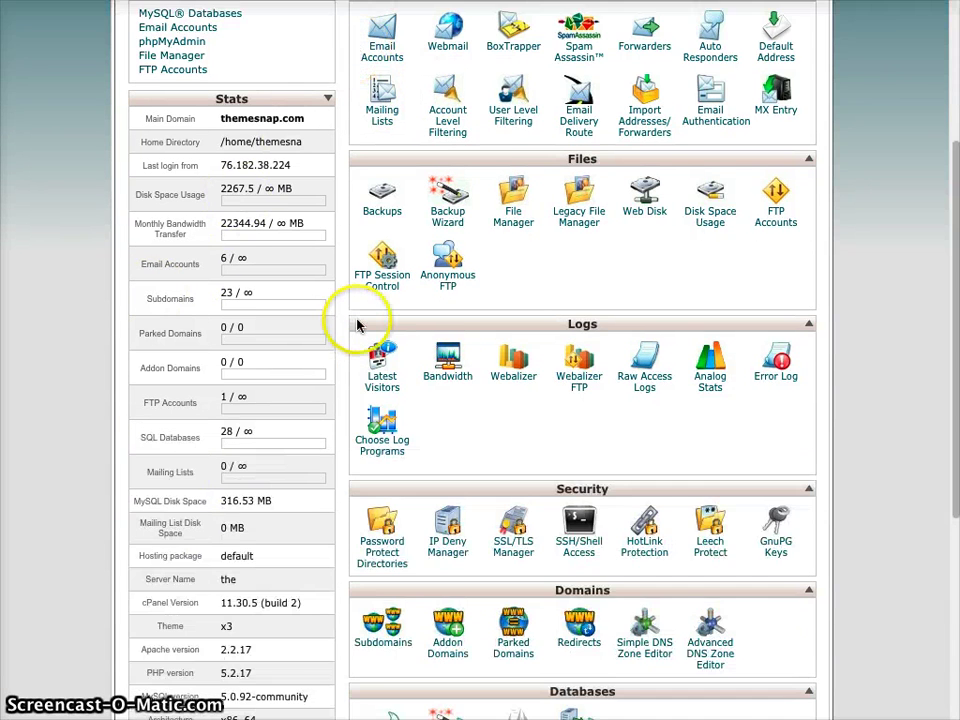
scroll(357, 325, down, 3)
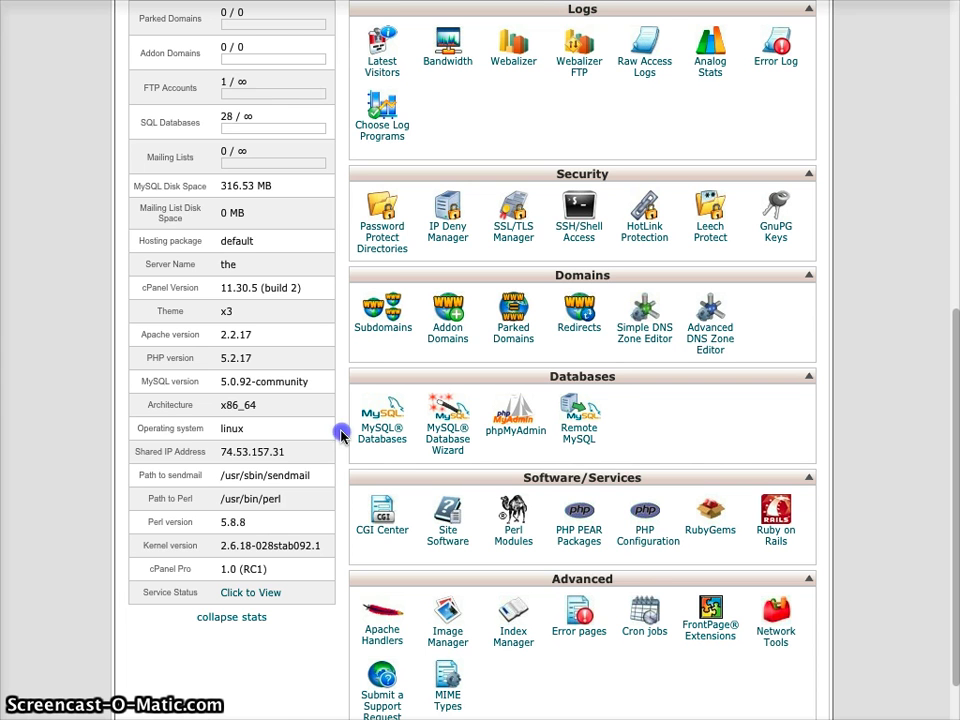
click(366, 412)
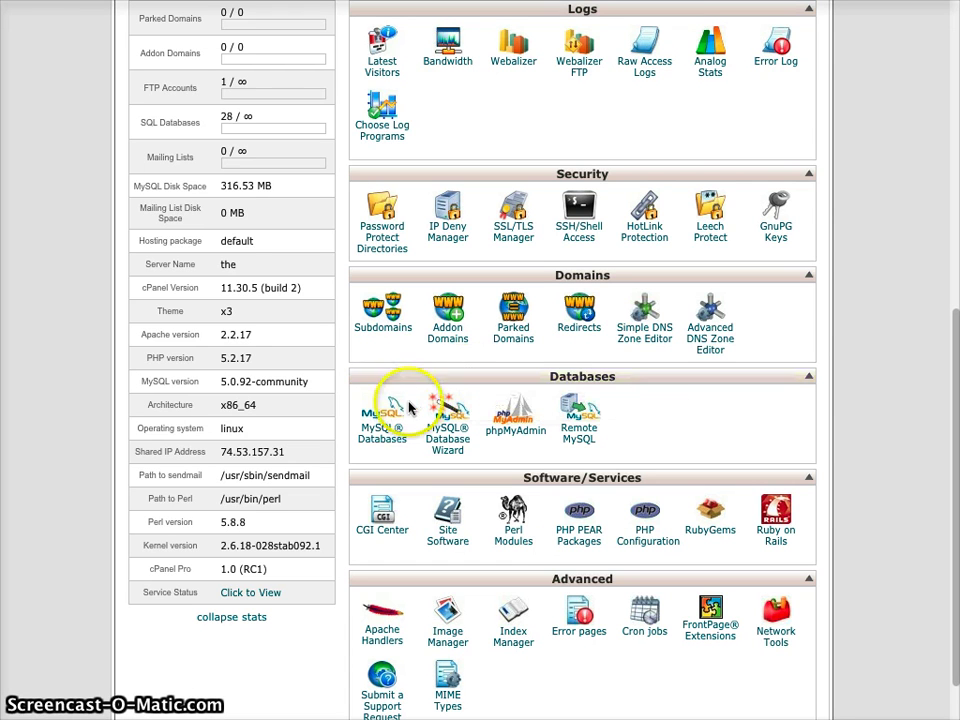
click(357, 450)
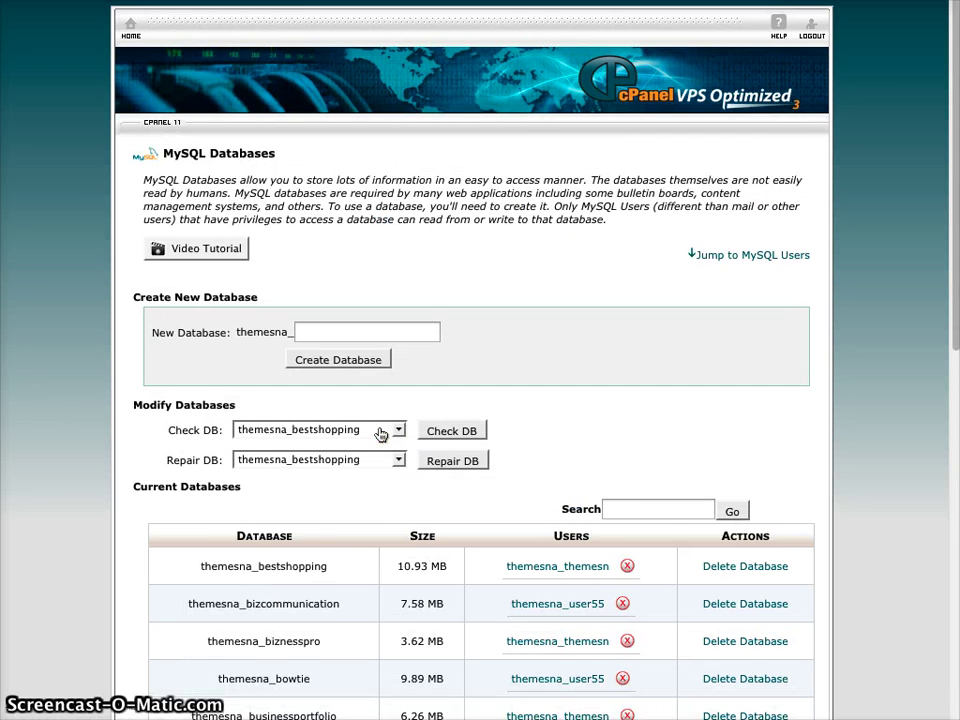
- Create a database named gomobile9, which cPanel prefixes to themesna_gomobile9
click(320, 337)
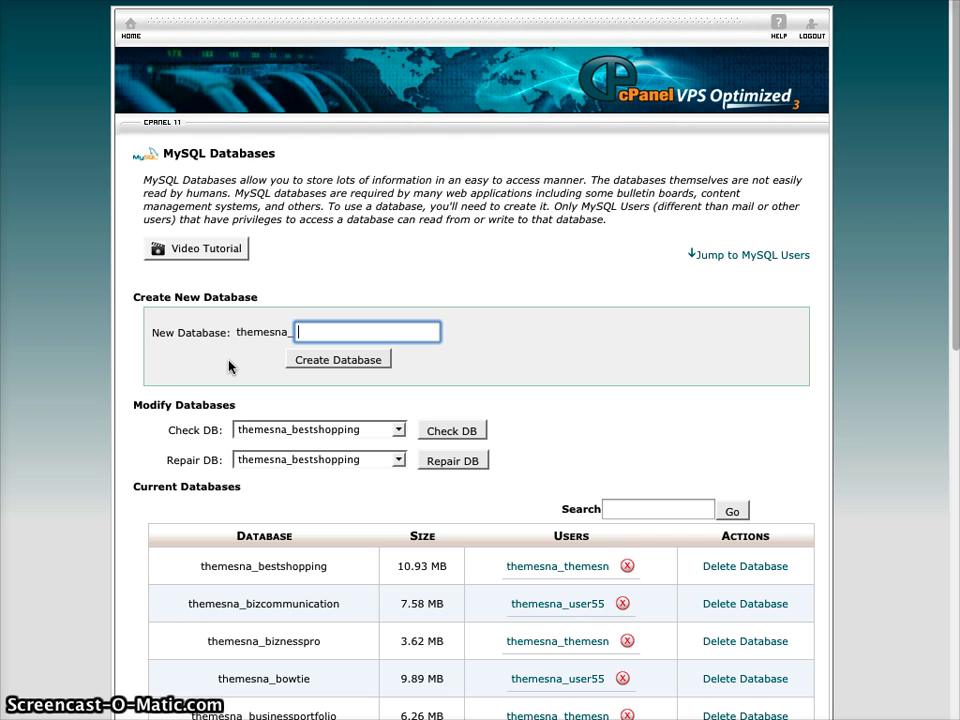
text(gomobile)
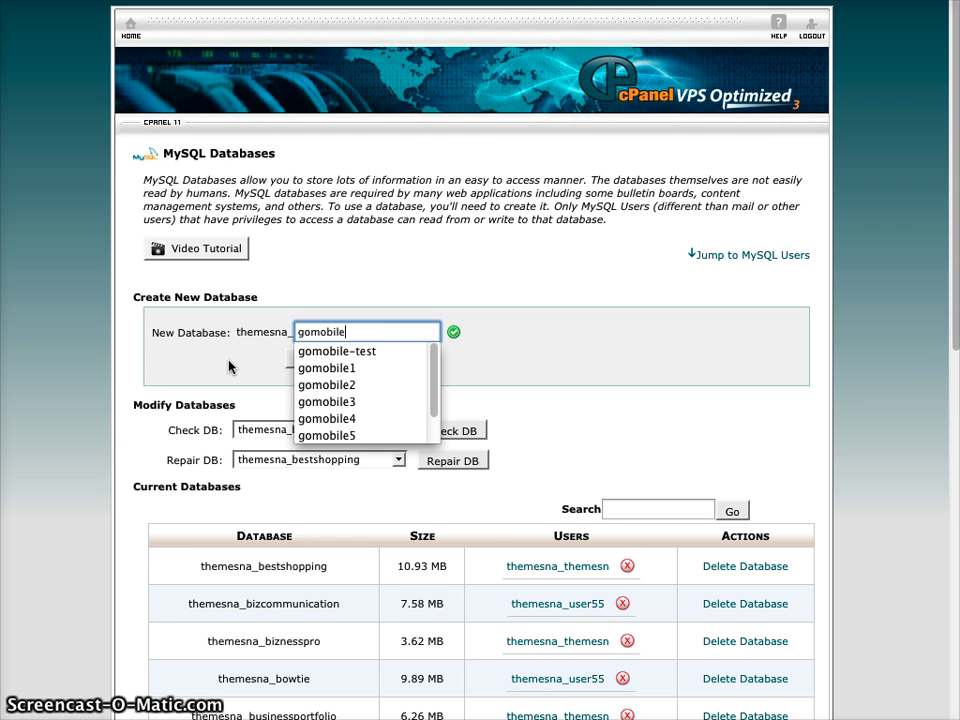
text(9)
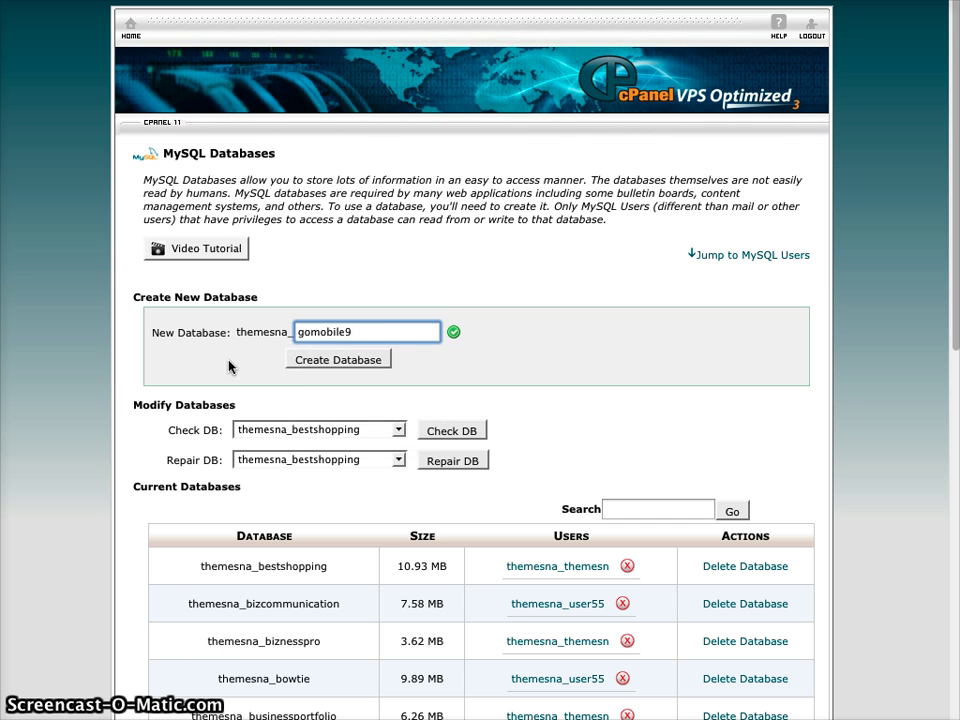
click(345, 362)
- Copy the name themesna_gomobile9 into a new text note
drag(259, 204, 385, 205)
key(super+c)
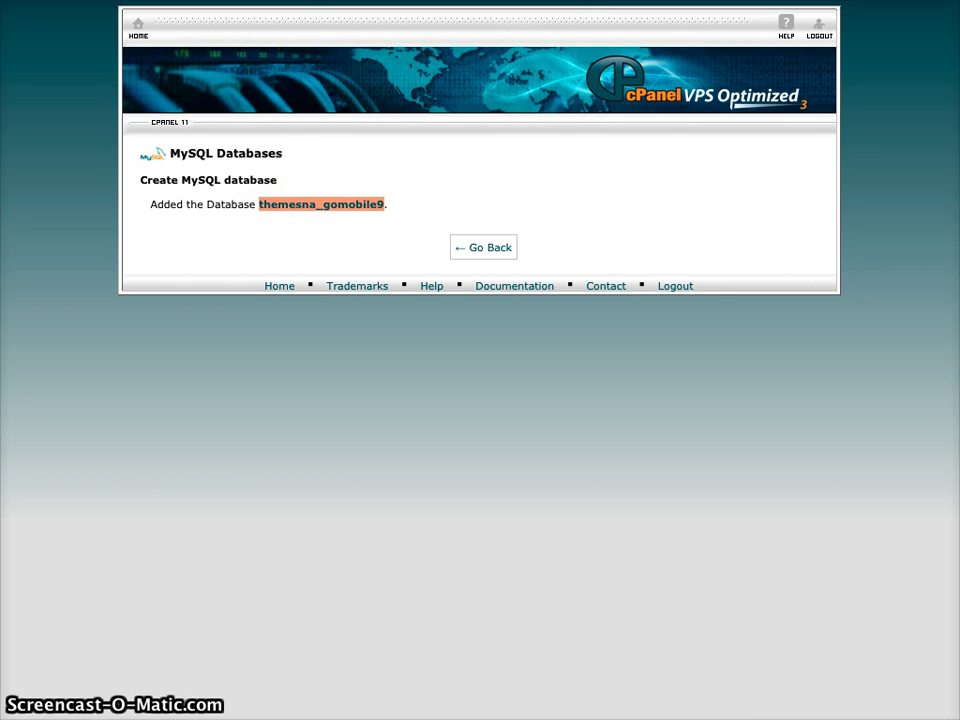
key(super+Tab)
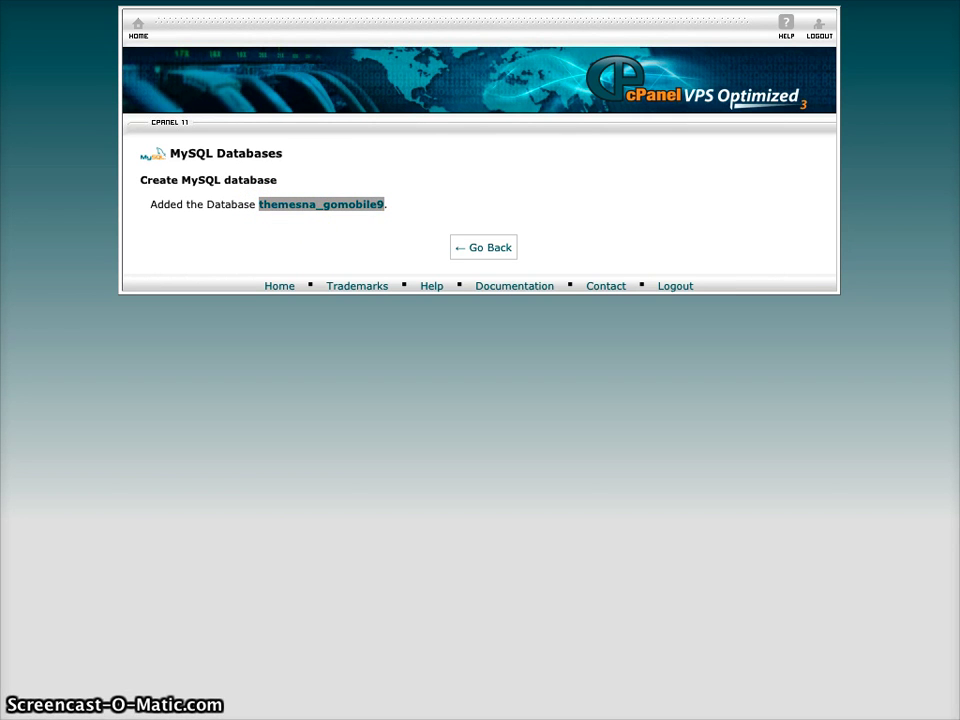
key(super+n)
key(super+v)
drag(709, 146, 502, 249)
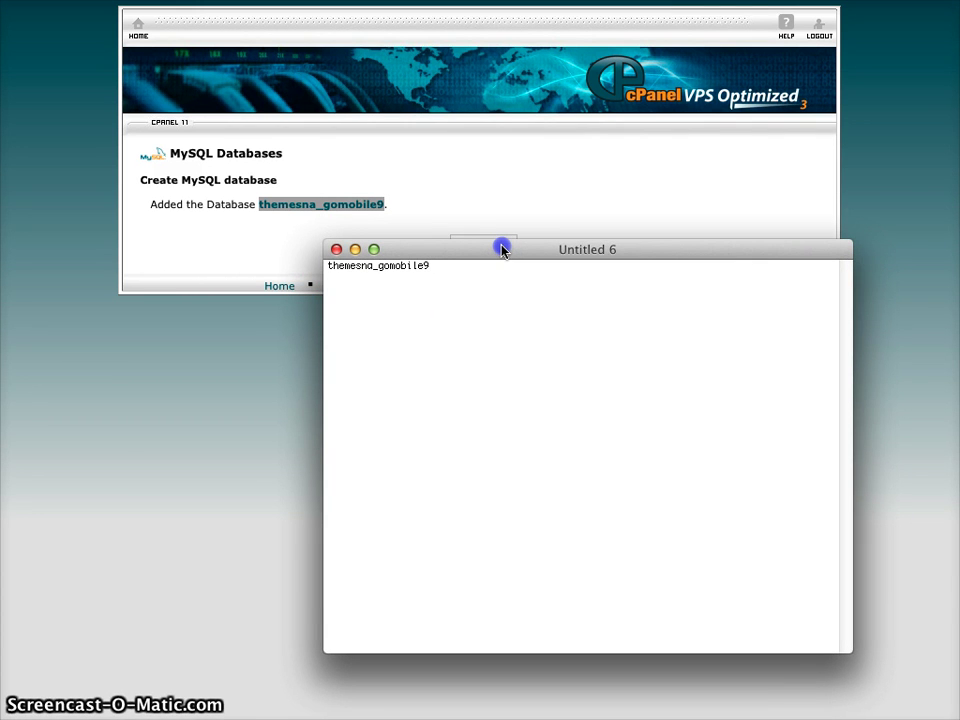
key(super+h)
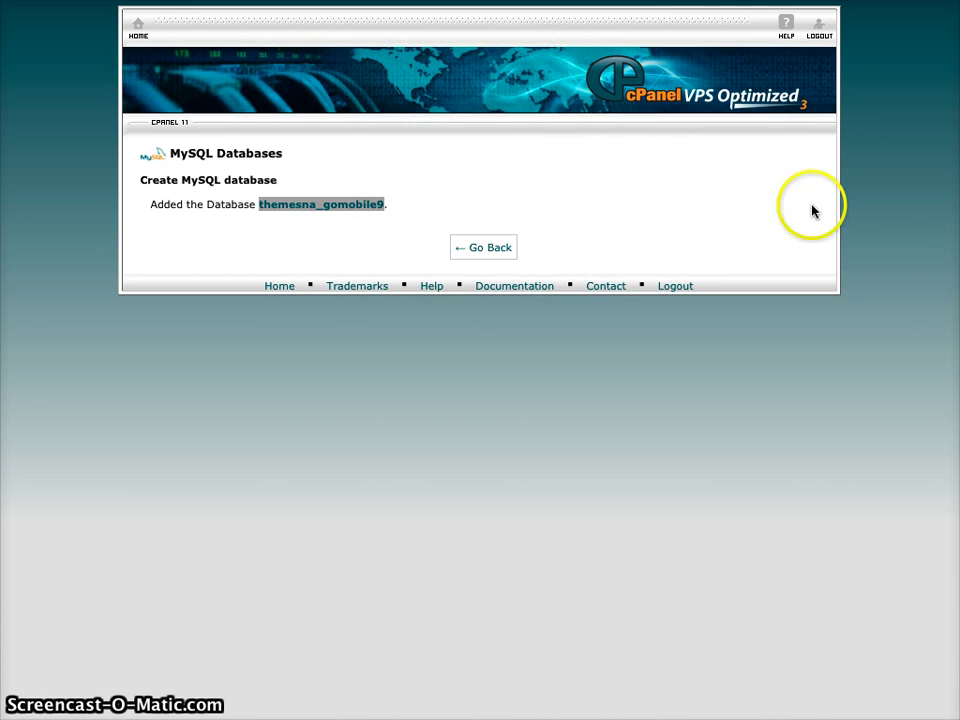
- Return from the confirmation to the MySQL Databases page
click(879, 231)
click(497, 197)
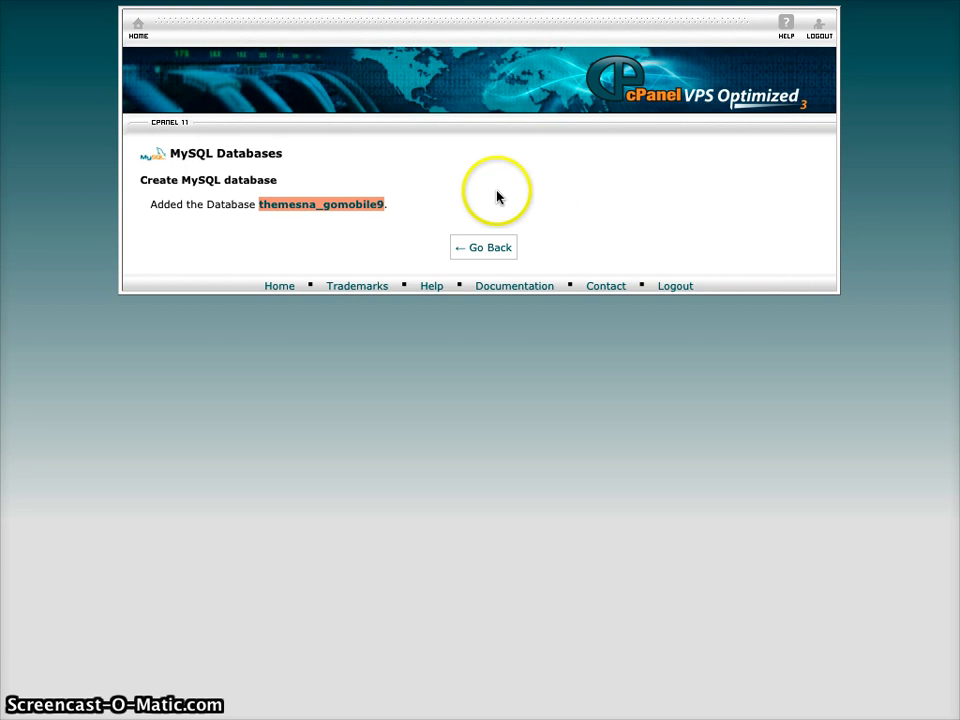
click(482, 244)
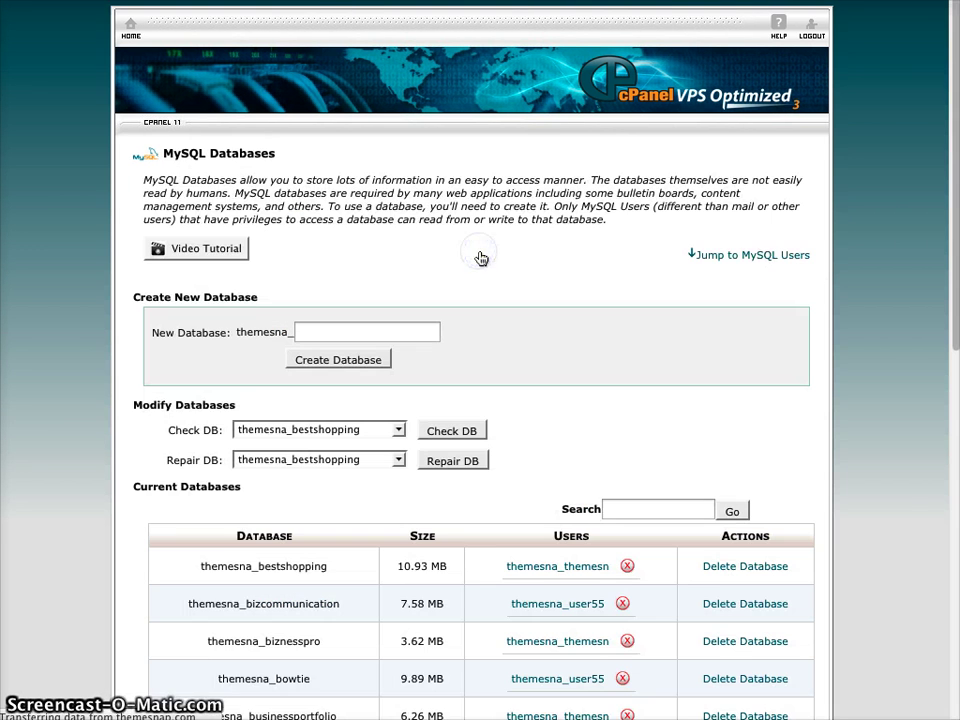
- Enter user007 as the username in the Add New User section
scroll(501, 349, down, 5)
scroll(501, 352, down, 10)
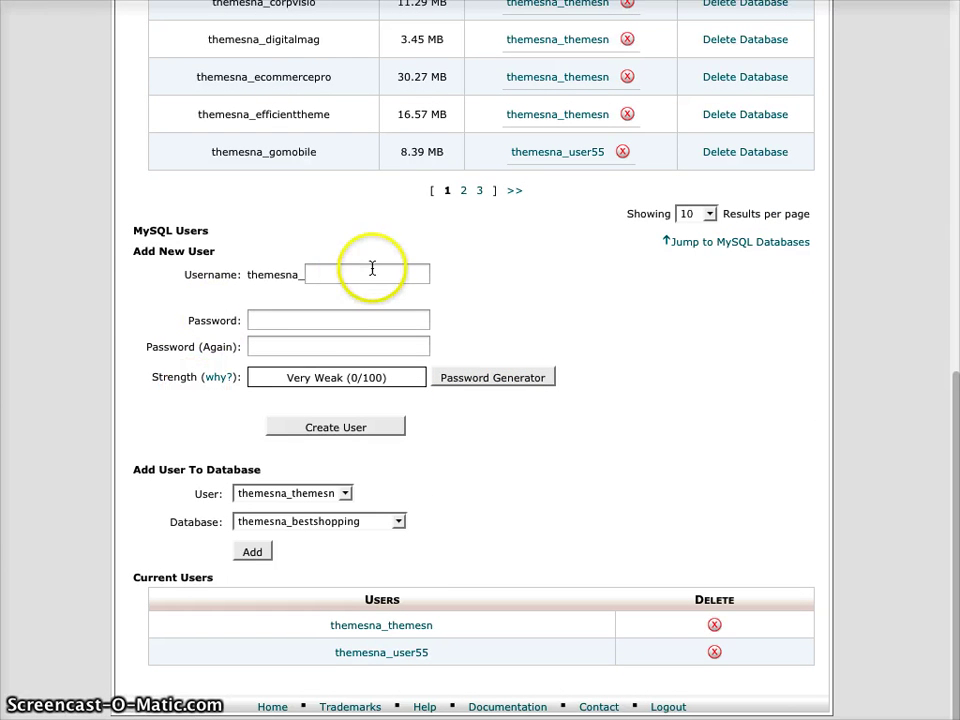
drag(133, 252, 205, 250)
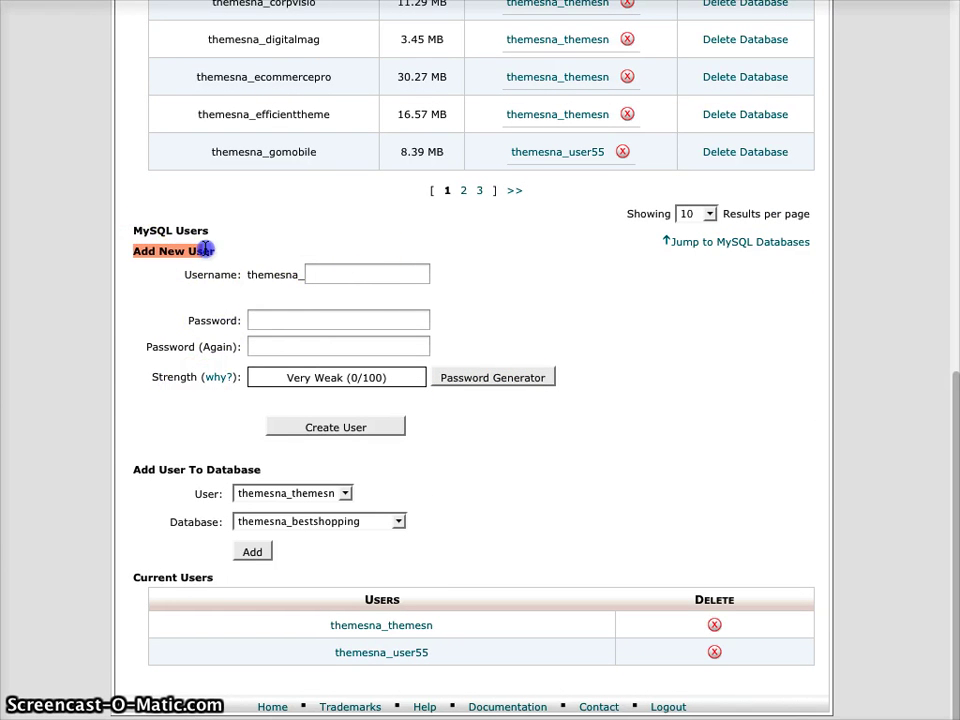
click(228, 247)
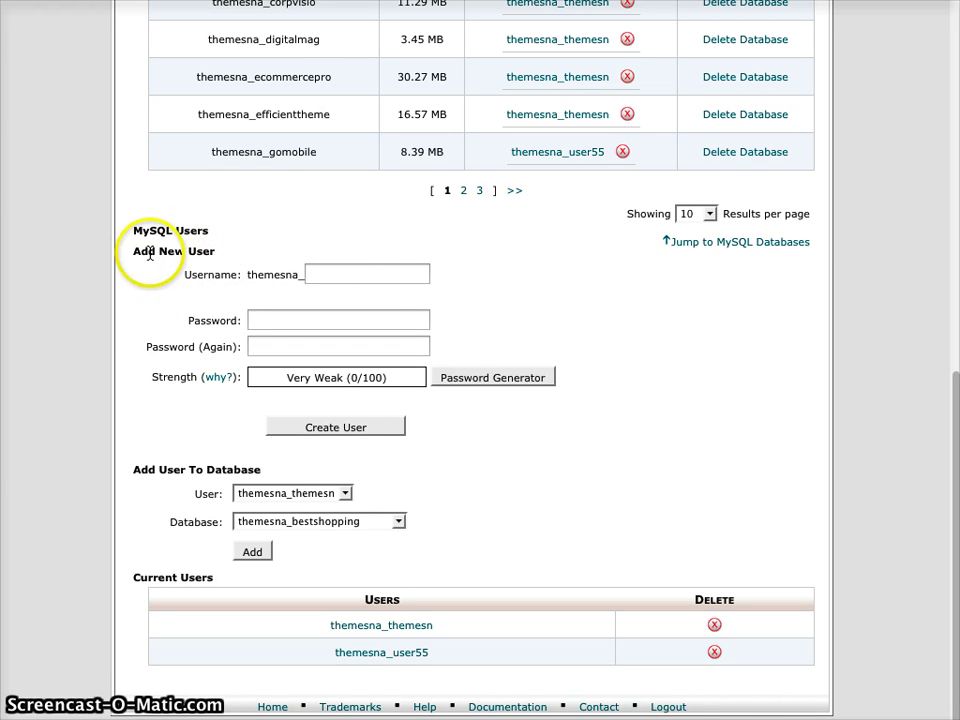
click(362, 273)
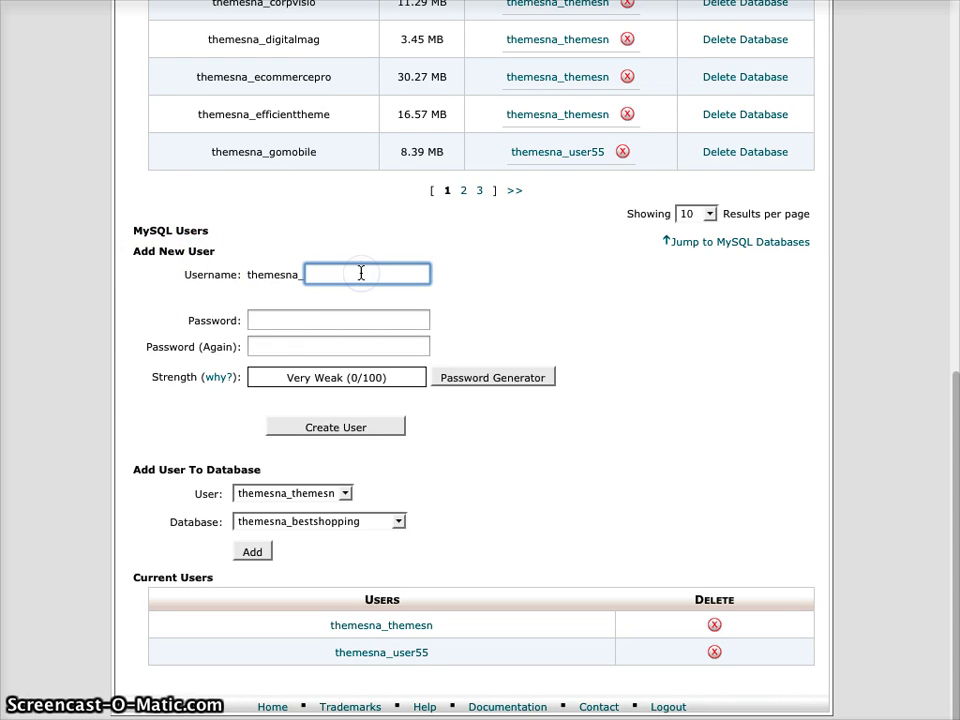
text(user)
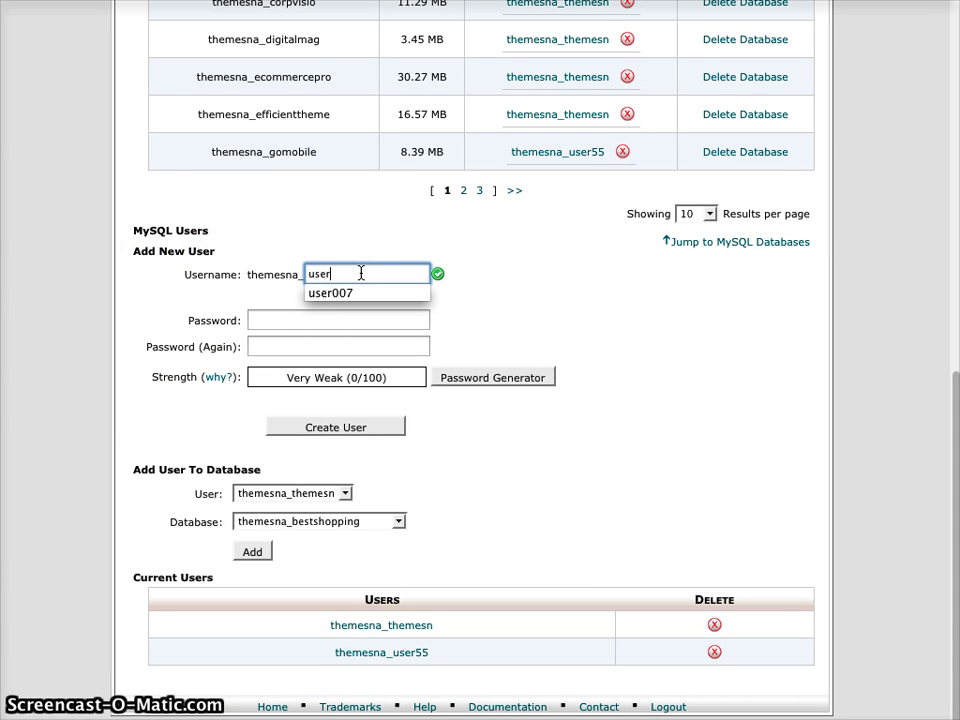
key(Down)
click(517, 297)
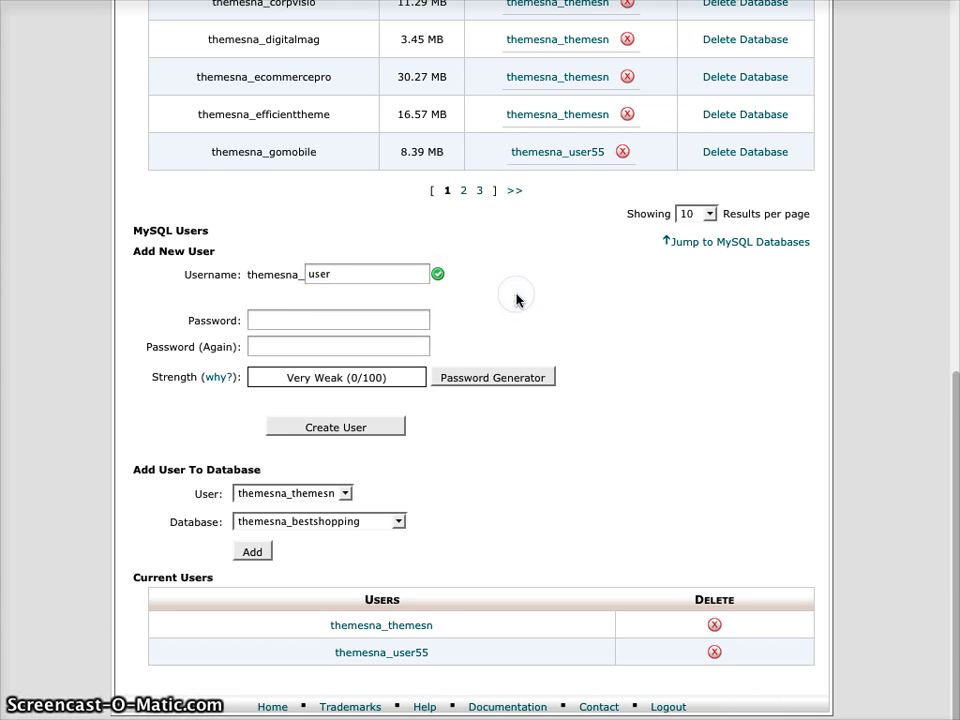
click(348, 266)
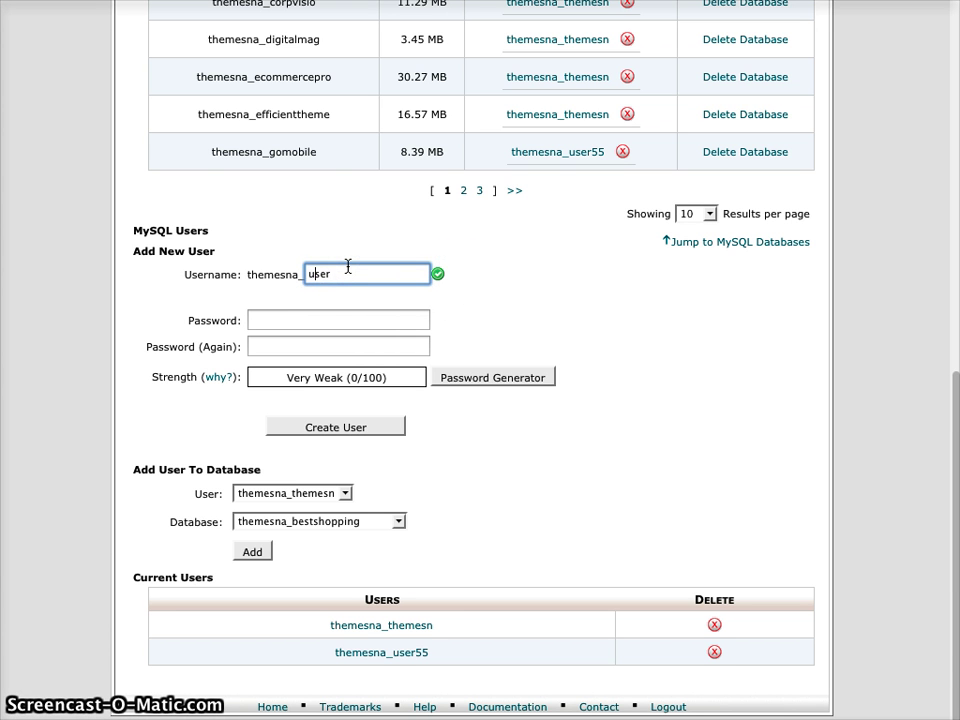
text(0)
key(Down)
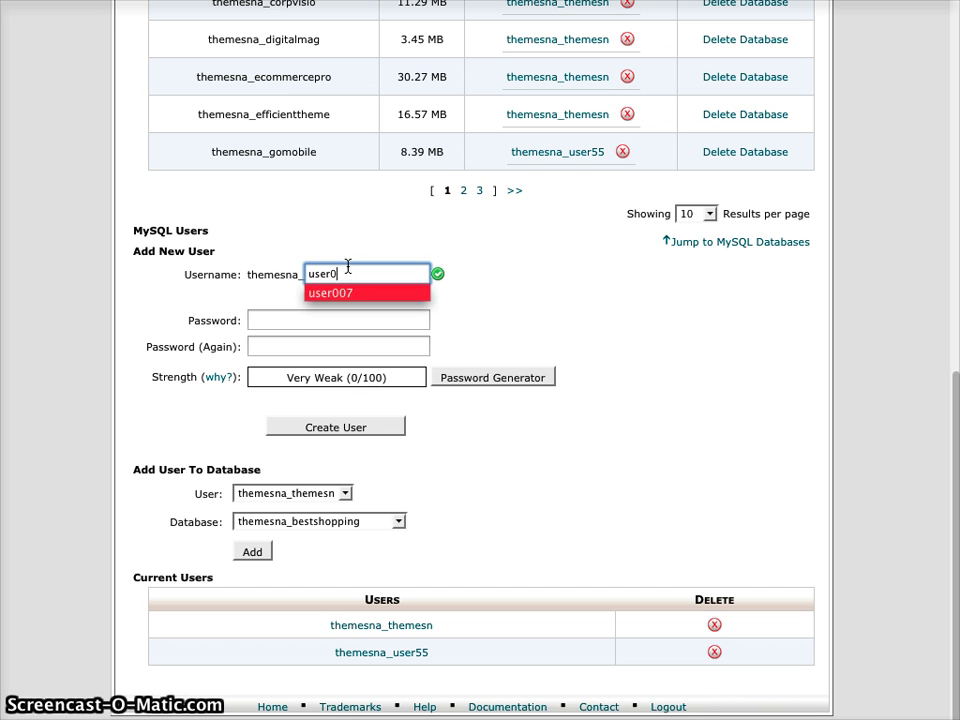
key(Tab)
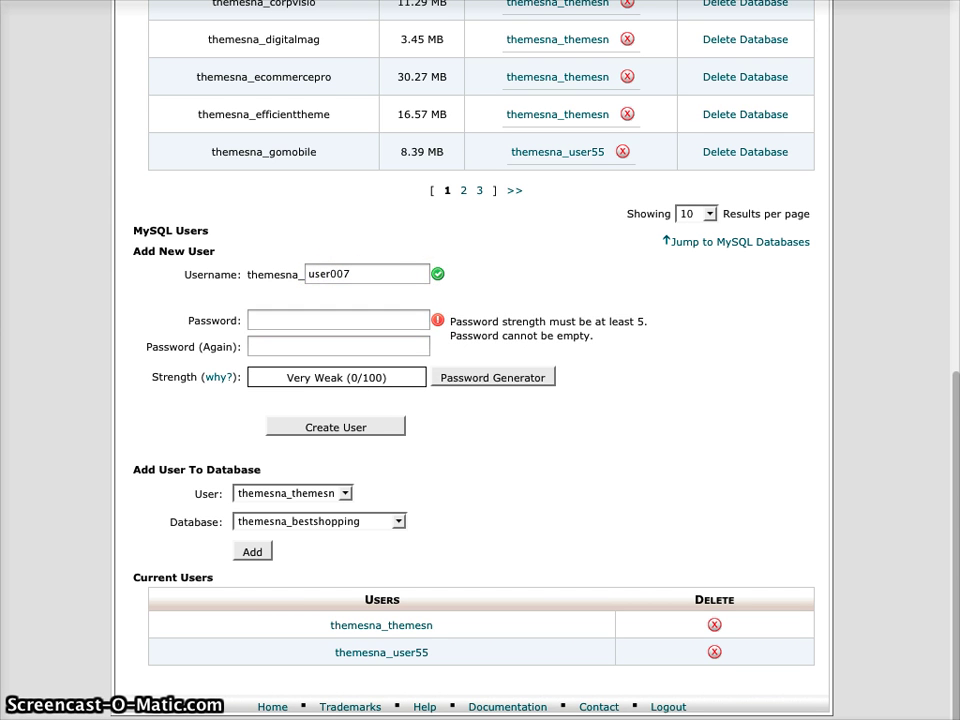
- Enter and confirm a very strong password, then create the user
click(350, 313)
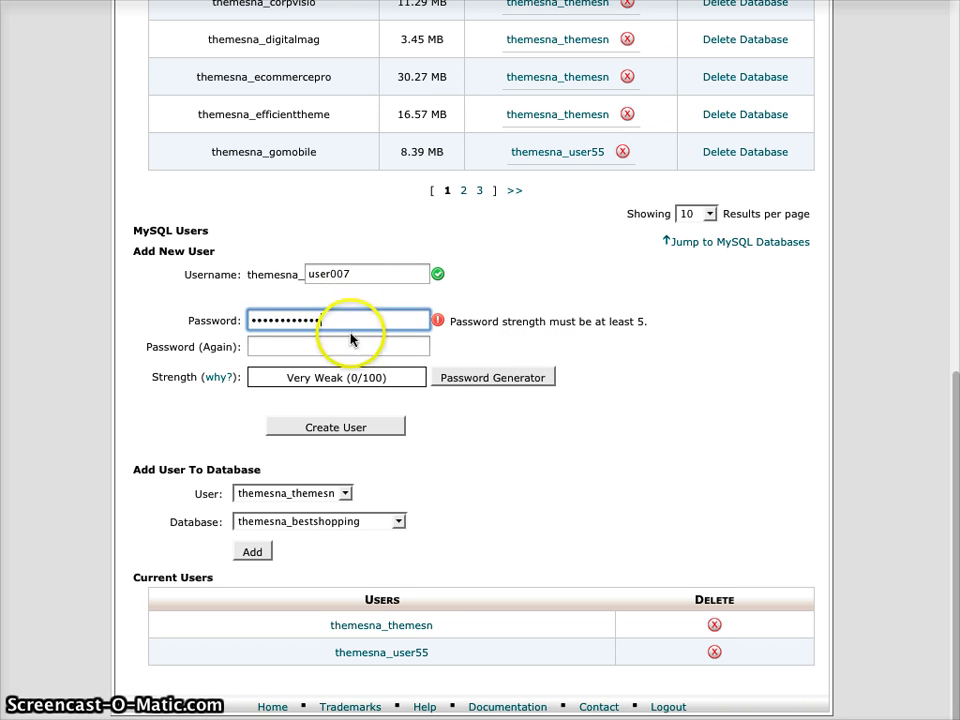
click(351, 345)
key(ctrl+v)
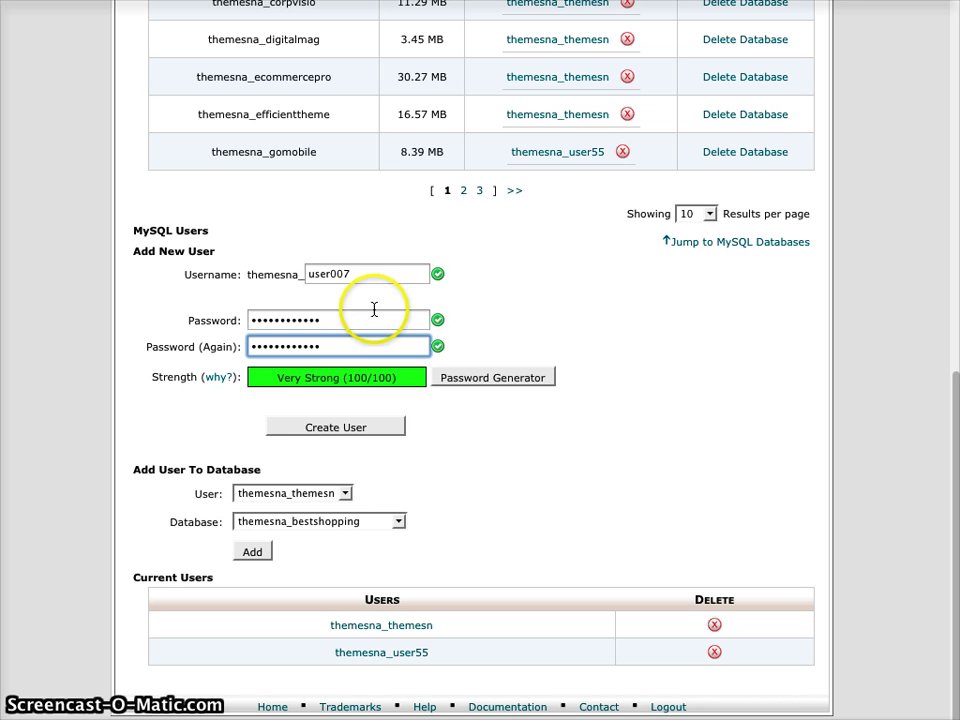
click(336, 427)
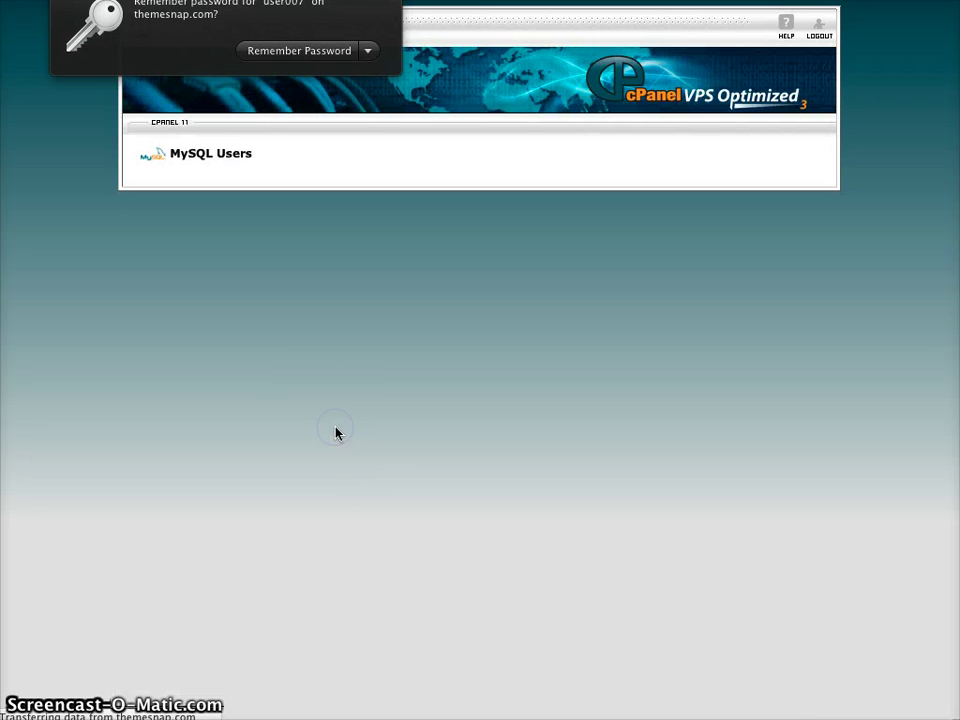
click(339, 42)
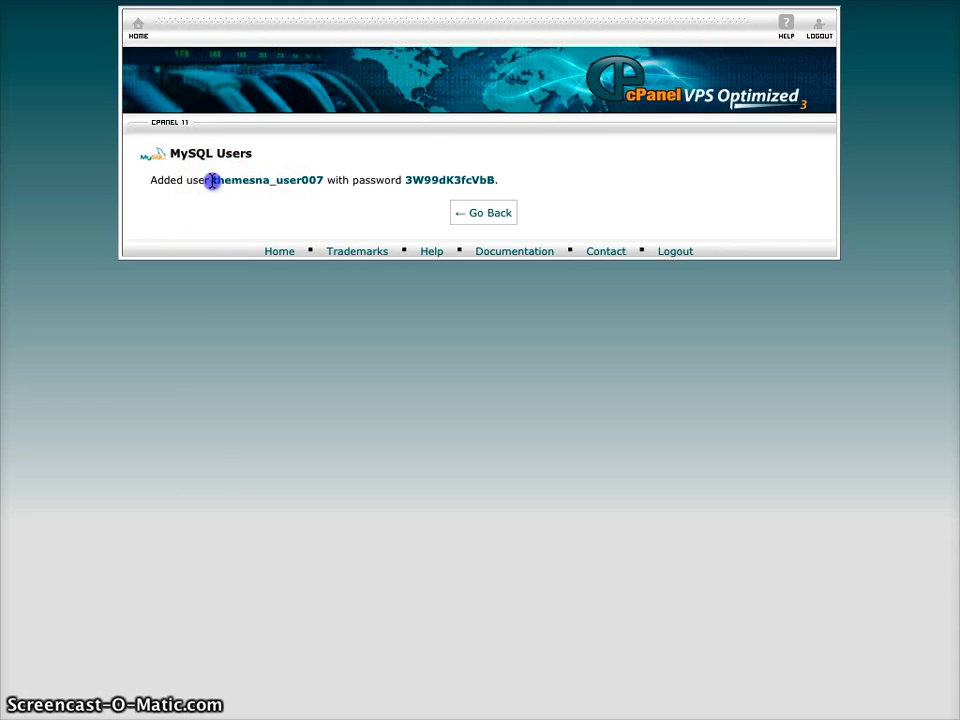
- Paste the full username themesna_user007 into the text note
drag(212, 181, 321, 180)
key(super+c)
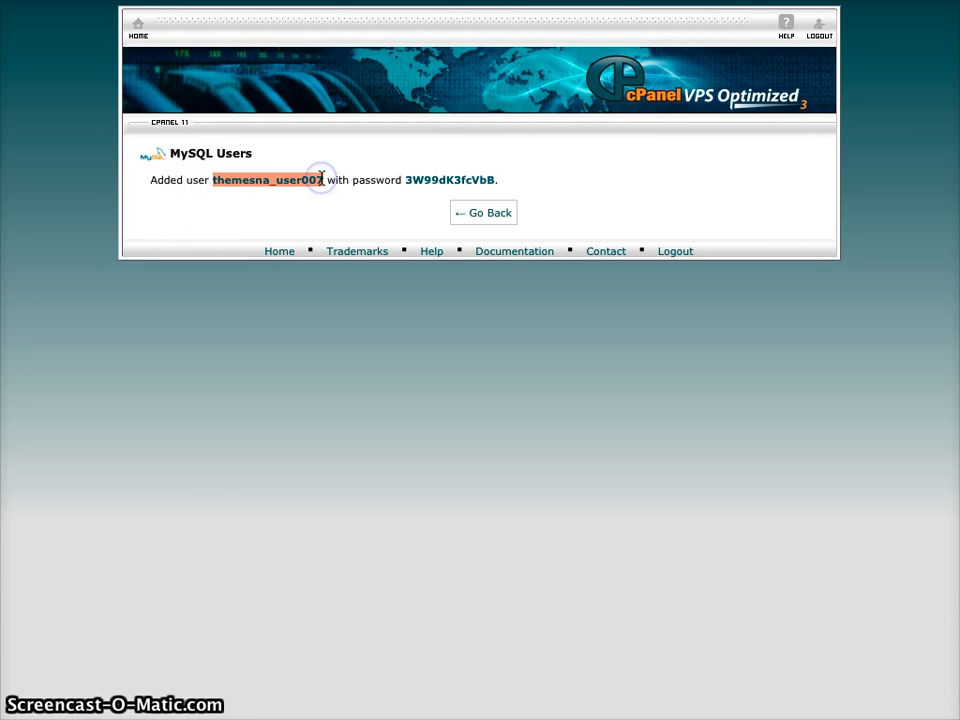
key(alt+Tab)
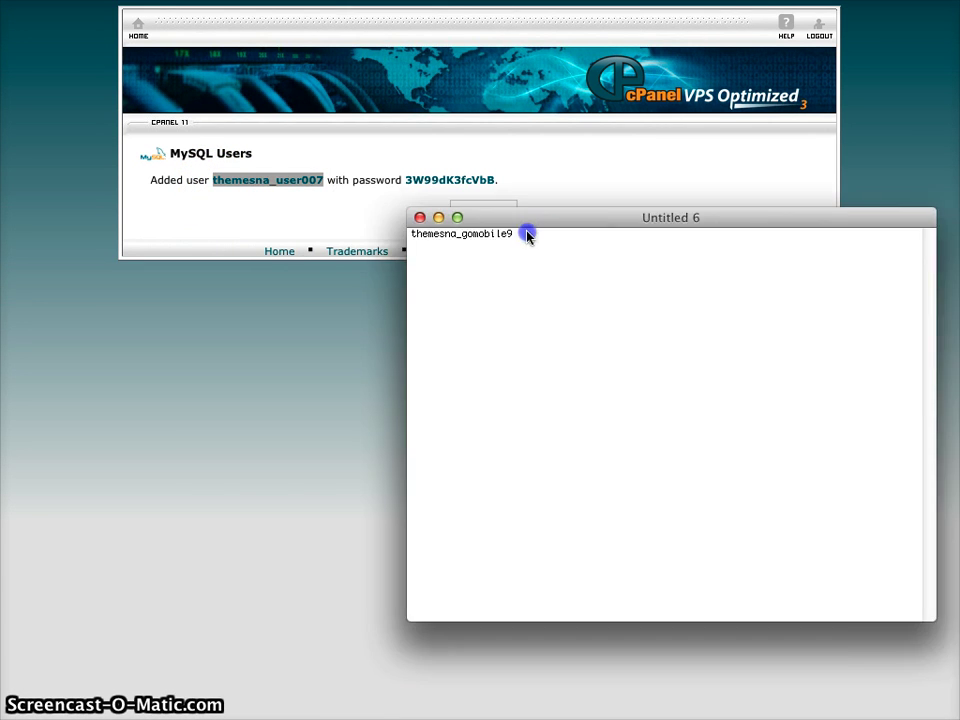
key(Return)
key(super+v)
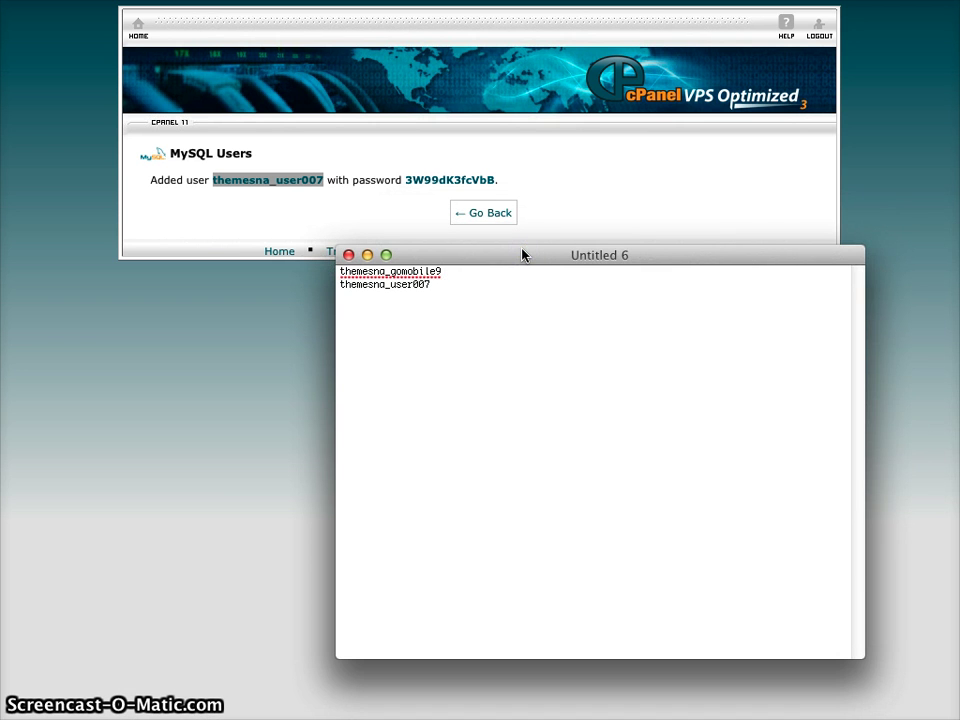
drag(521, 255, 959, 254)
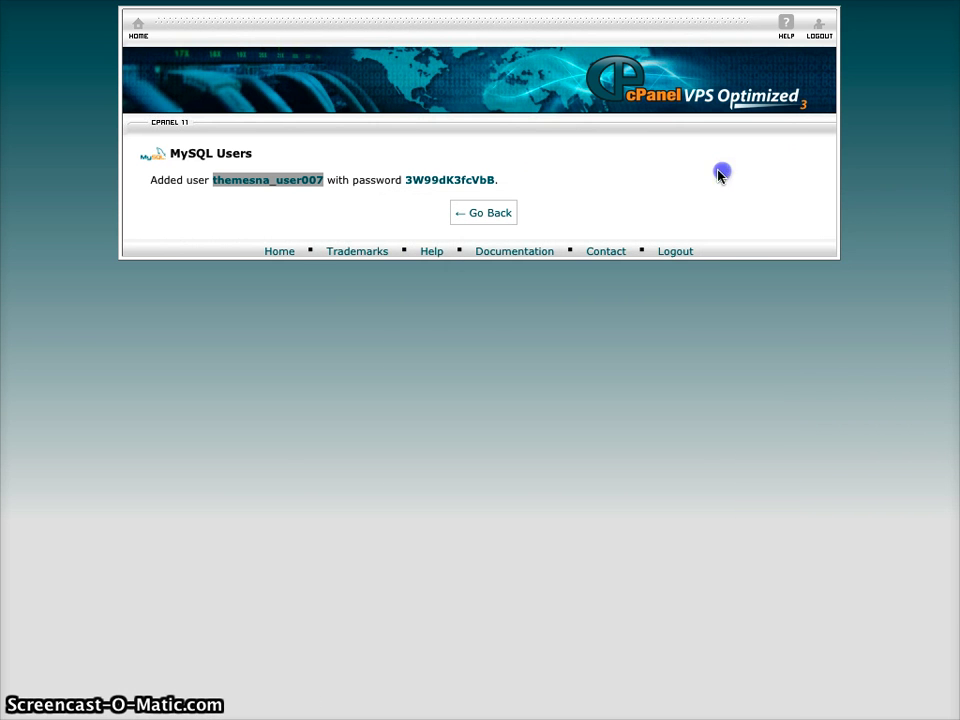
click(566, 167)
- Add the generated password to the note on a new line, then go back
click(459, 184)
double_click(451, 179)
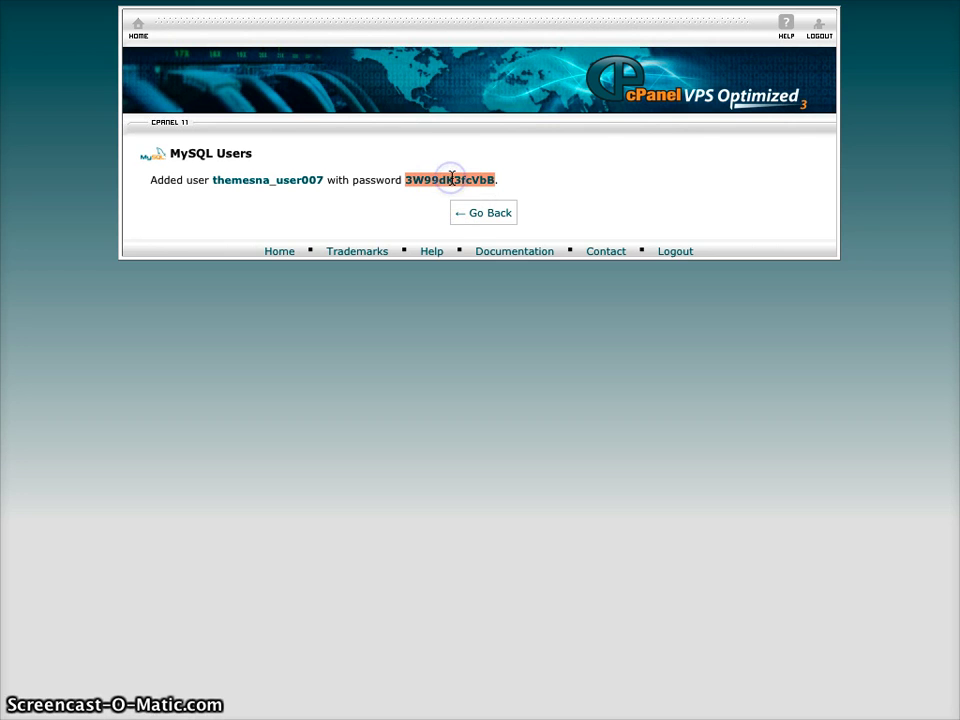
drag(959, 280, 497, 281)
key(Return)
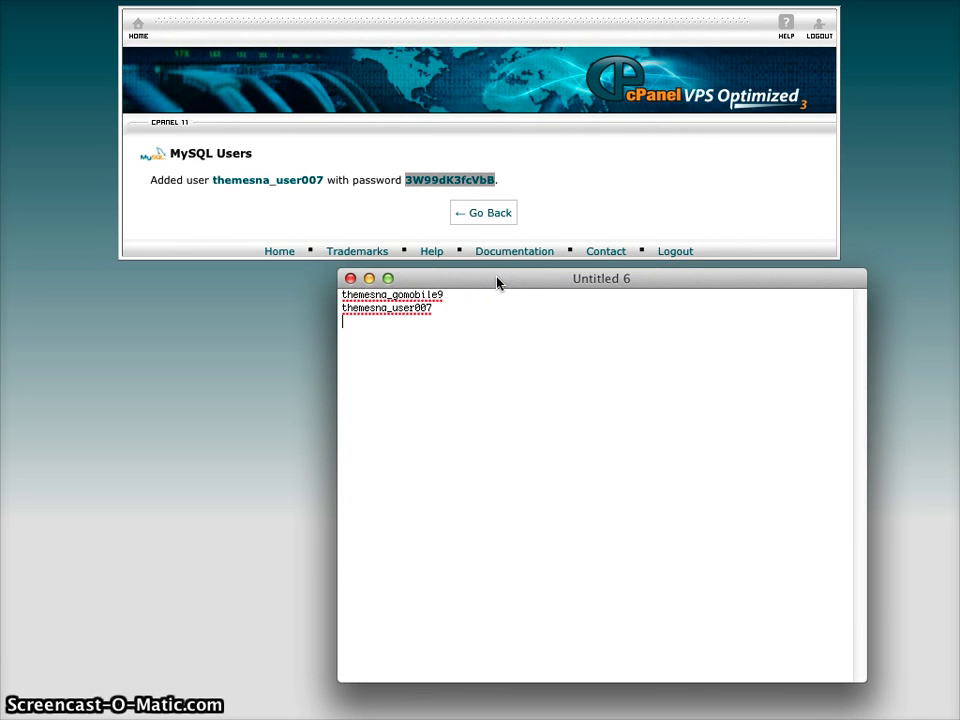
key(super+v)
click(502, 282)
drag(502, 282, 959, 280)
click(481, 213)
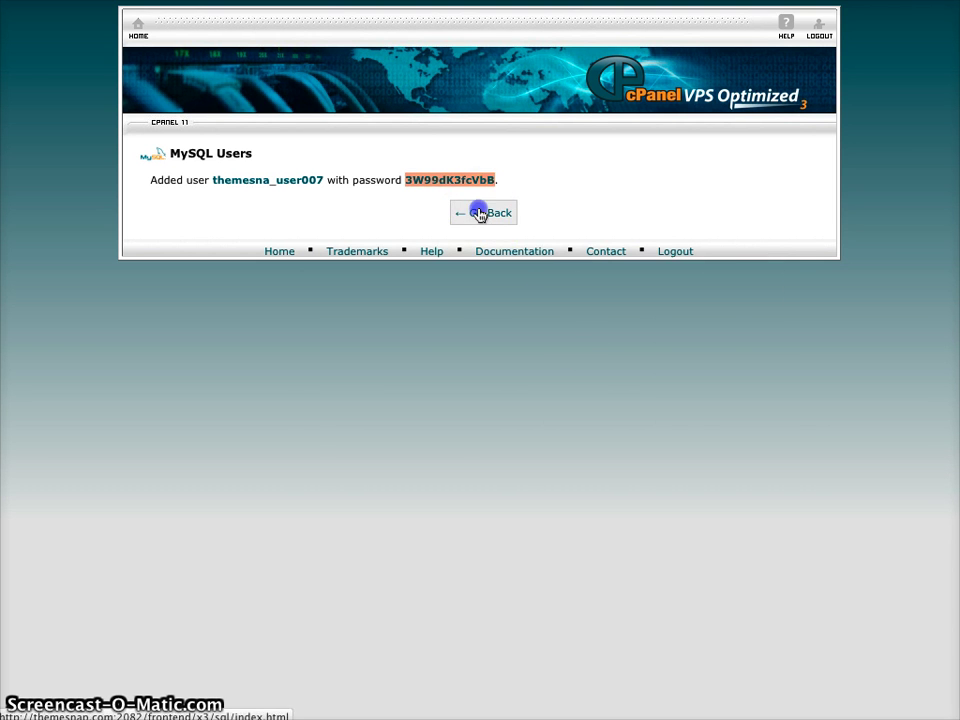
- Pair user themesna_user007 with database themesna_gomobile9 under Add User To Database and add it
scroll(493, 392, down, 10)
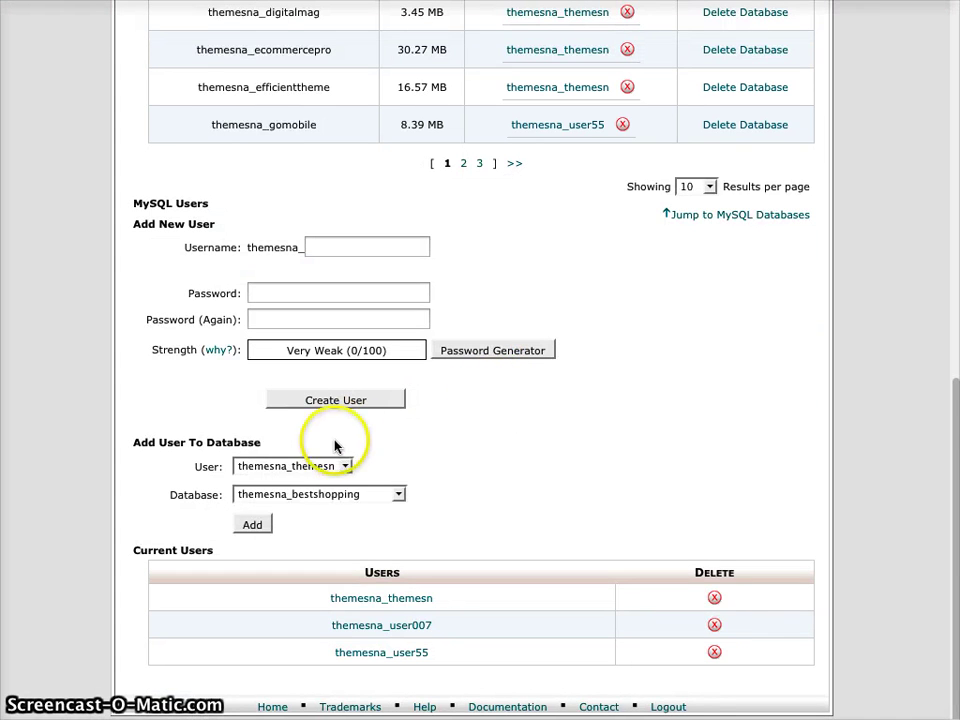
click(345, 467)
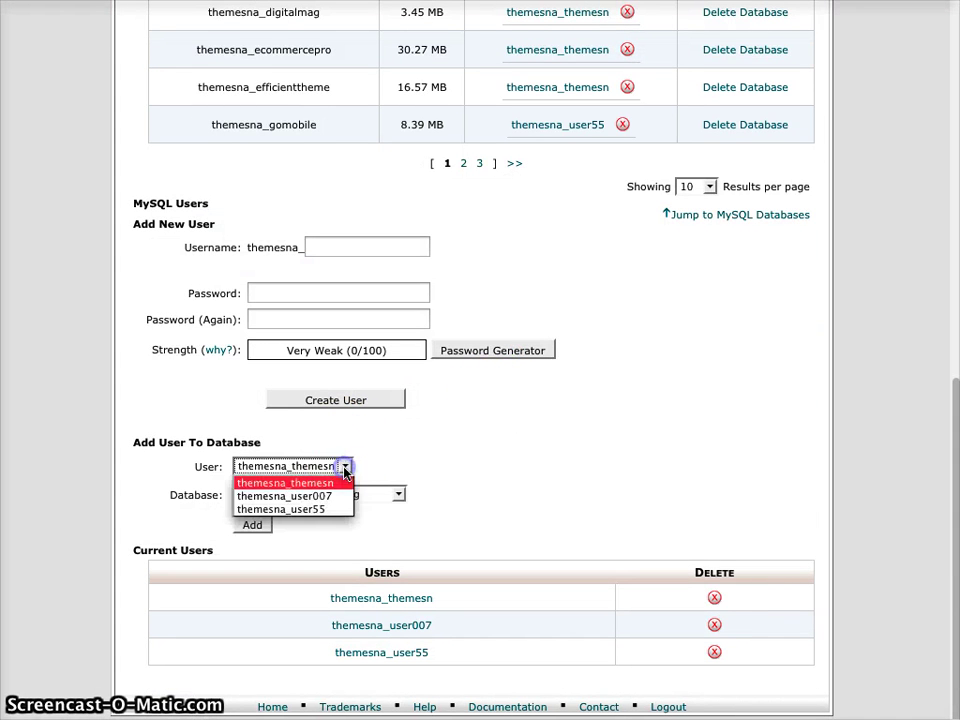
click(330, 497)
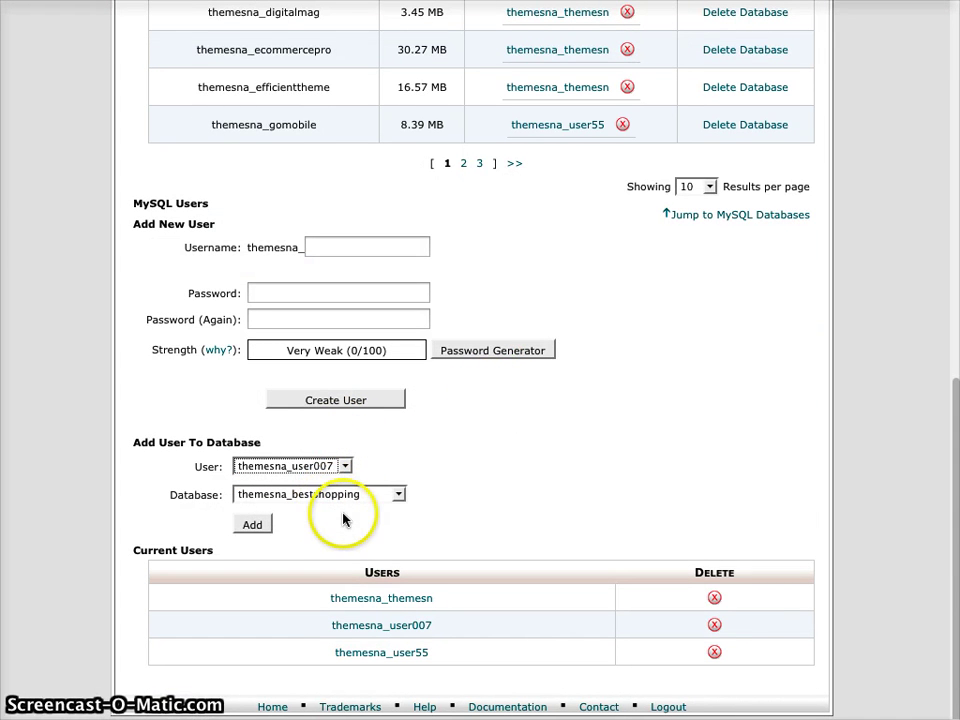
click(399, 496)
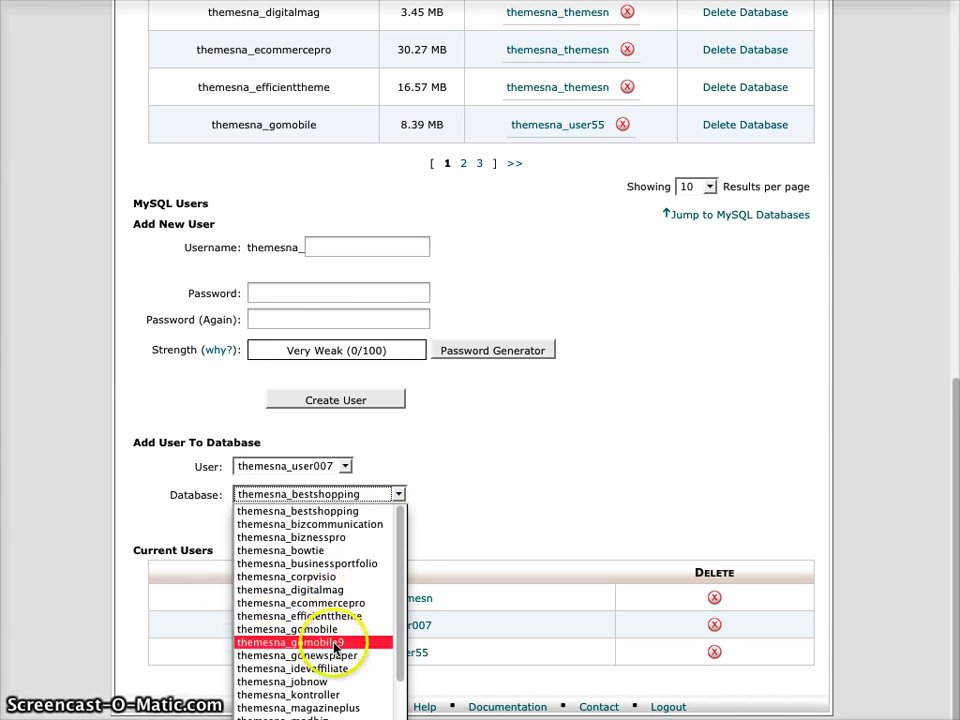
click(345, 642)
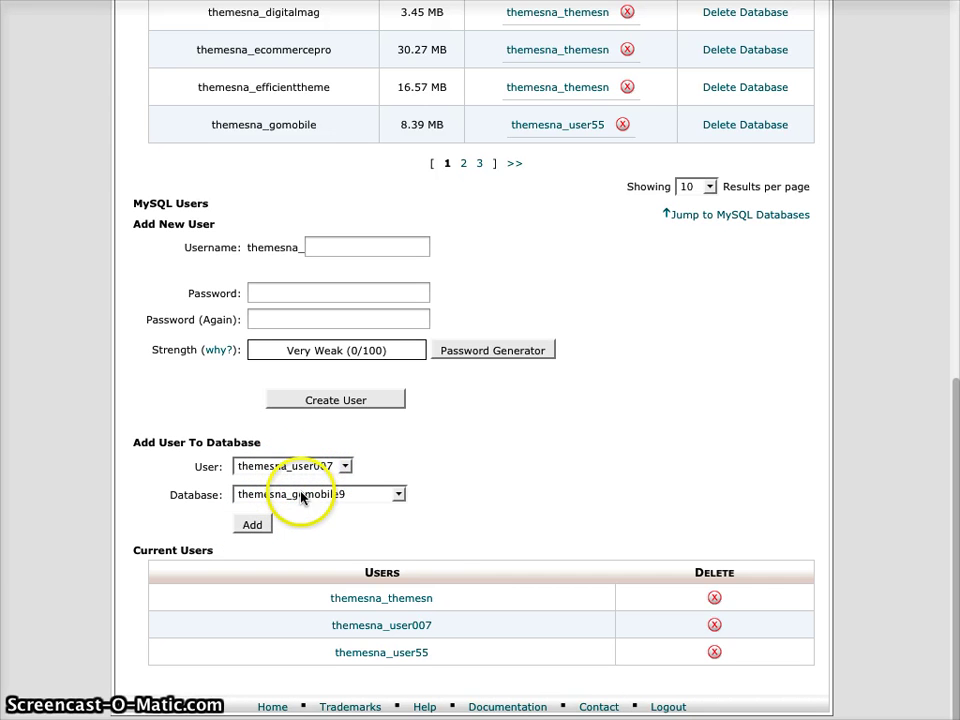
click(253, 526)
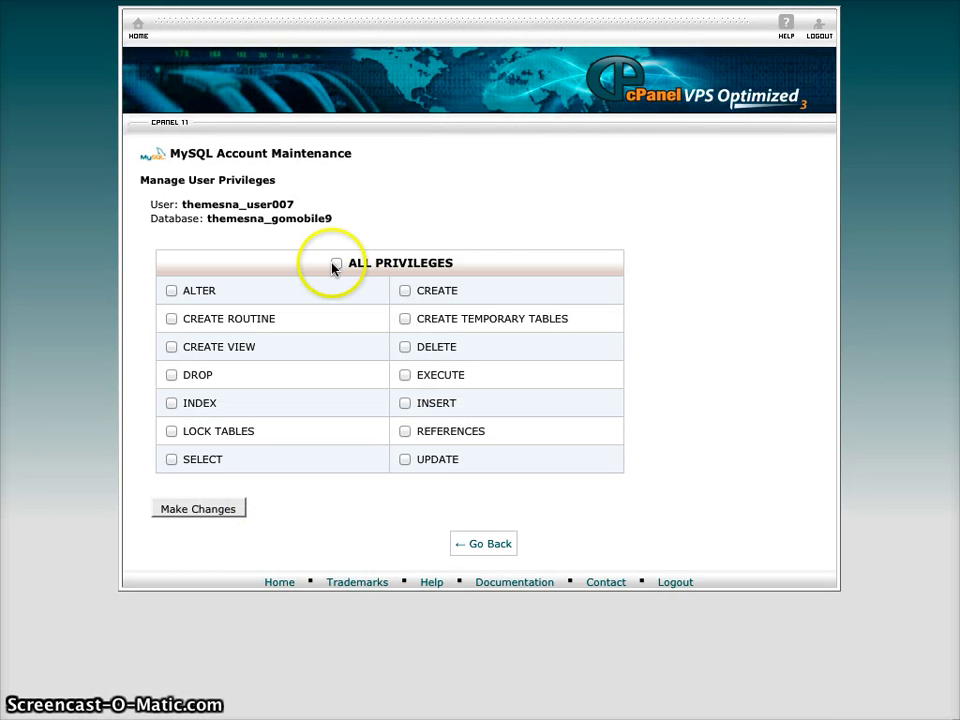
- Tick ALL PRIVILEGES, save the changes, and go back to MySQL Databases
click(336, 263)
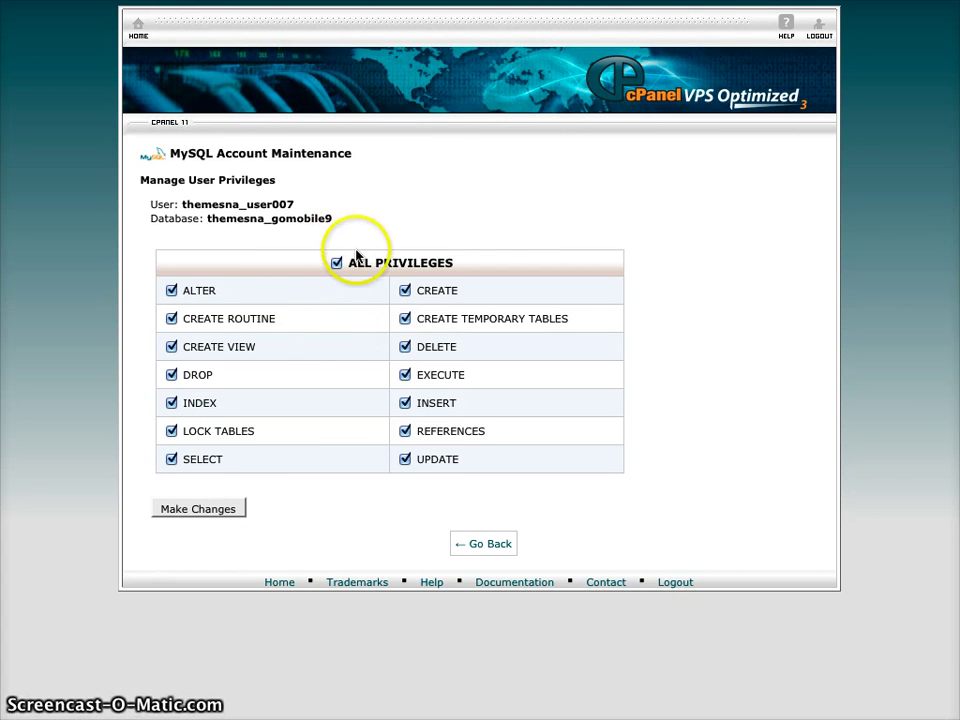
click(201, 511)
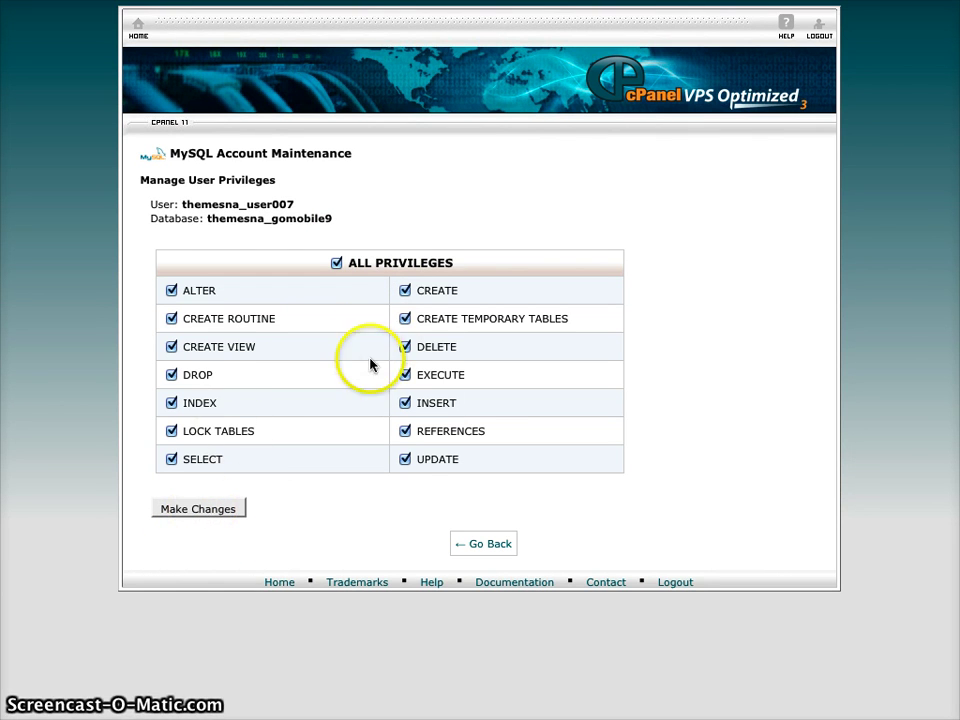
click(204, 514)
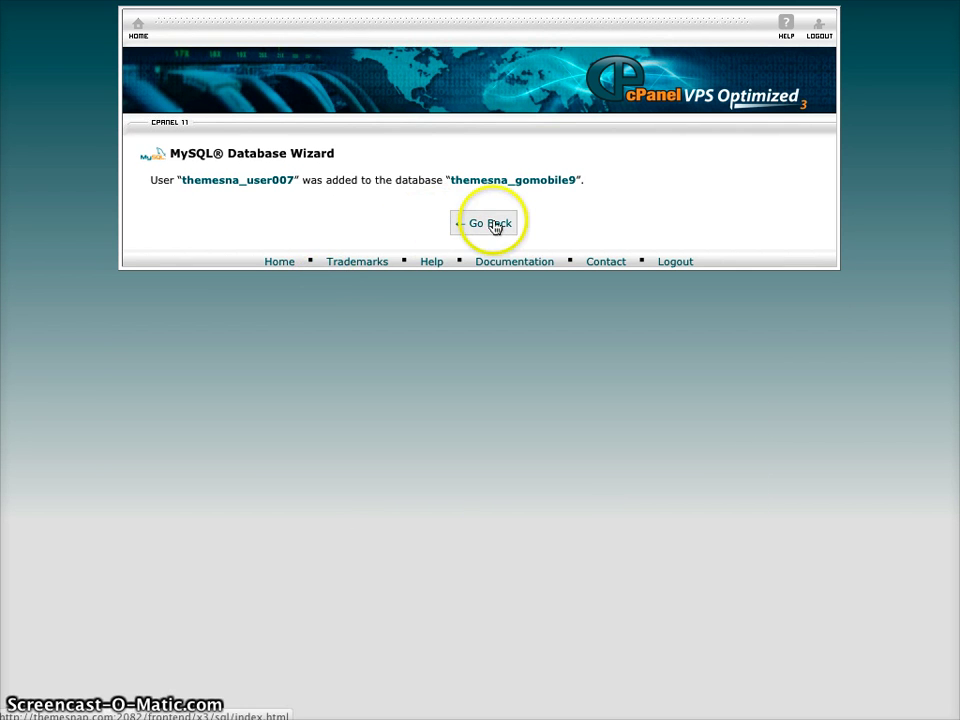
click(494, 224)
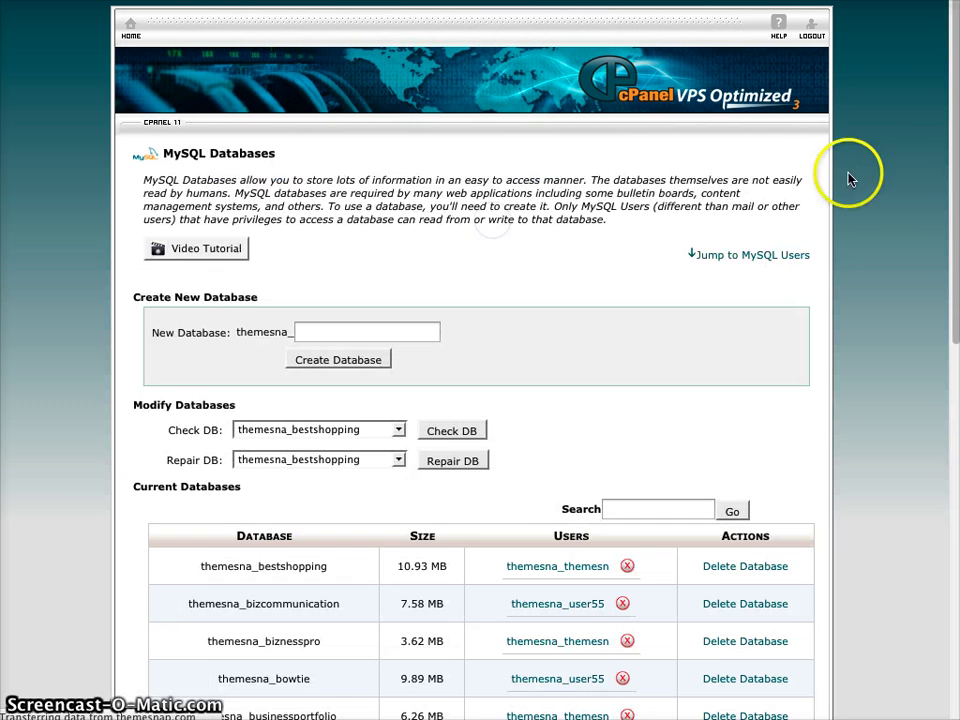